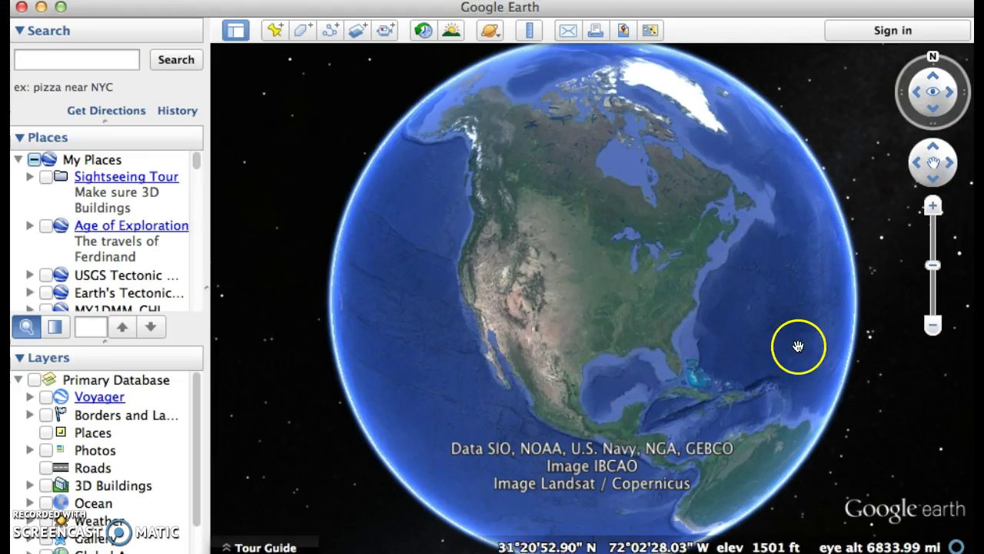
- Zoom in from the globe and pan west to the Rockies over northern New Mexico
left_click(932, 206)
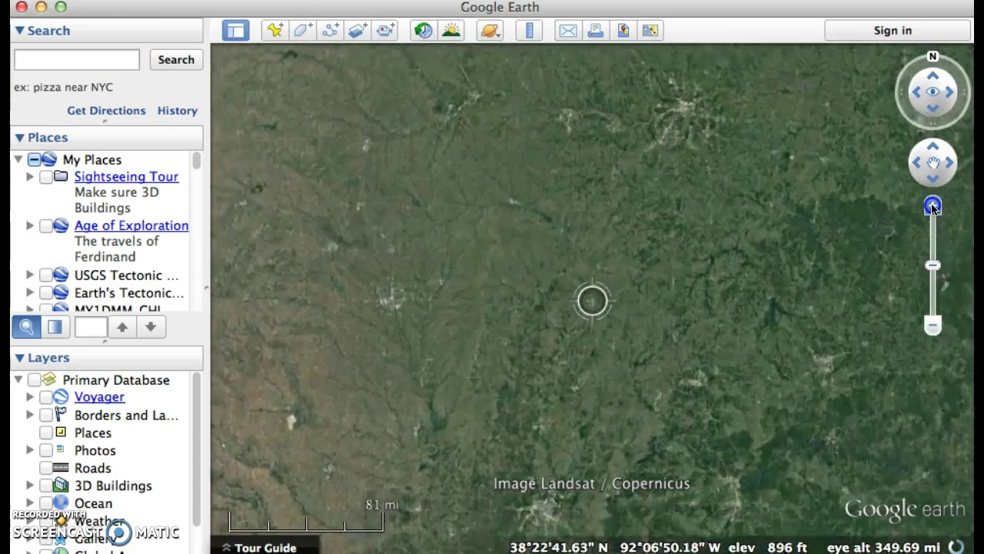
left_click_drag(426, 339, 846, 347)
left_click_drag(461, 315, 766, 376)
left_click_drag(589, 325, 675, 185)
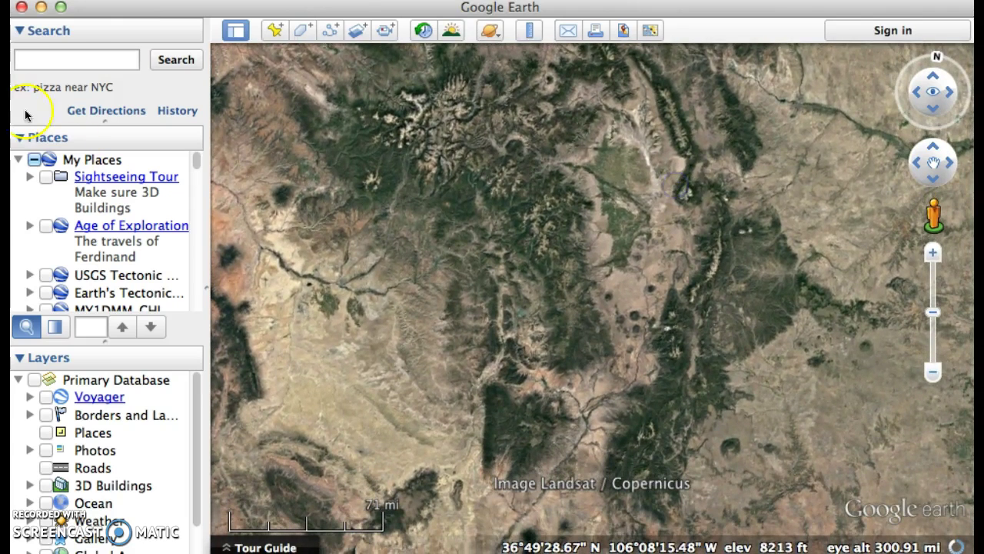
- Search for 'Mt. Whitney' and fly to its summit placemark
left_click(72, 53)
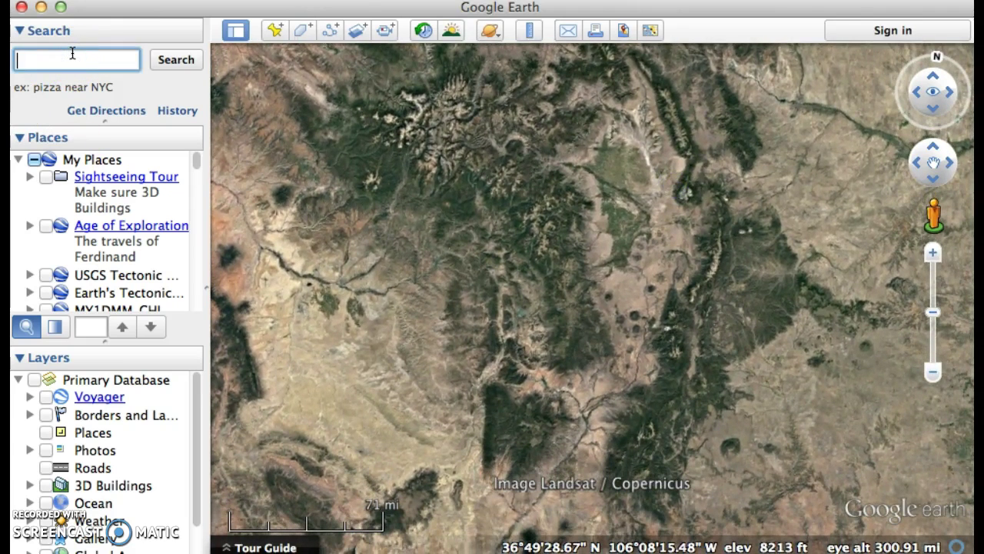
type("Mt. Whitney")
key("Return")
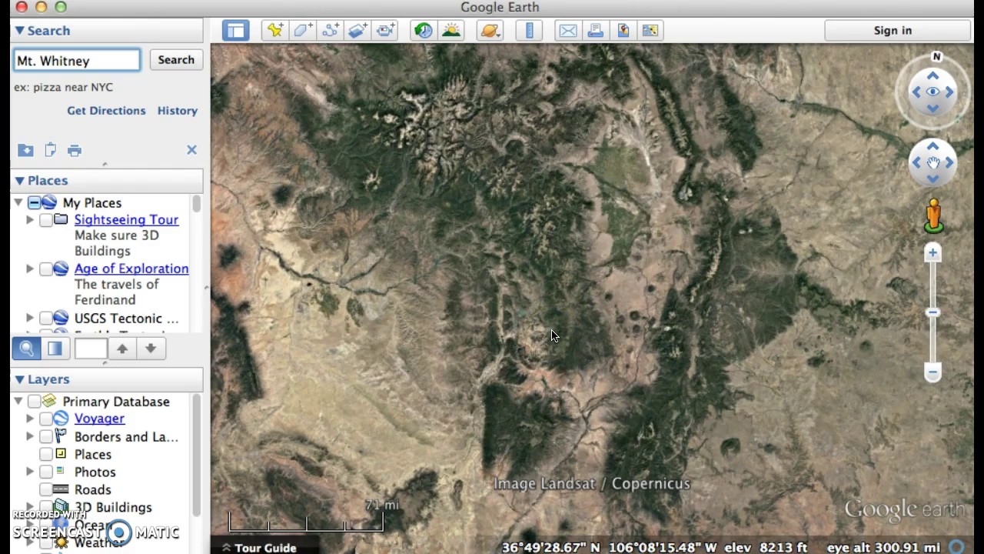
key("Return")
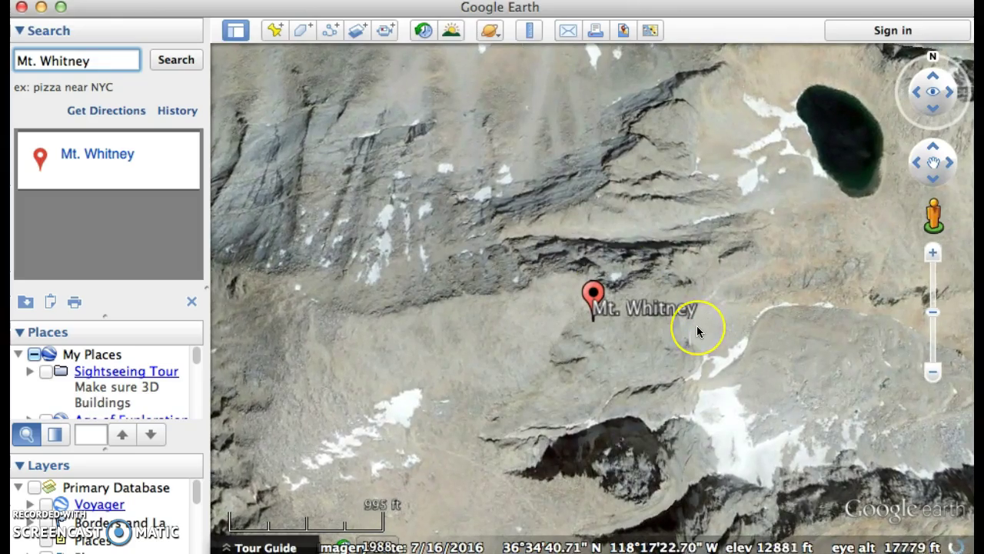
- Zoom out around the Mt. Whitney placemark until the nearby lakes and ridges show
left_click(933, 372)
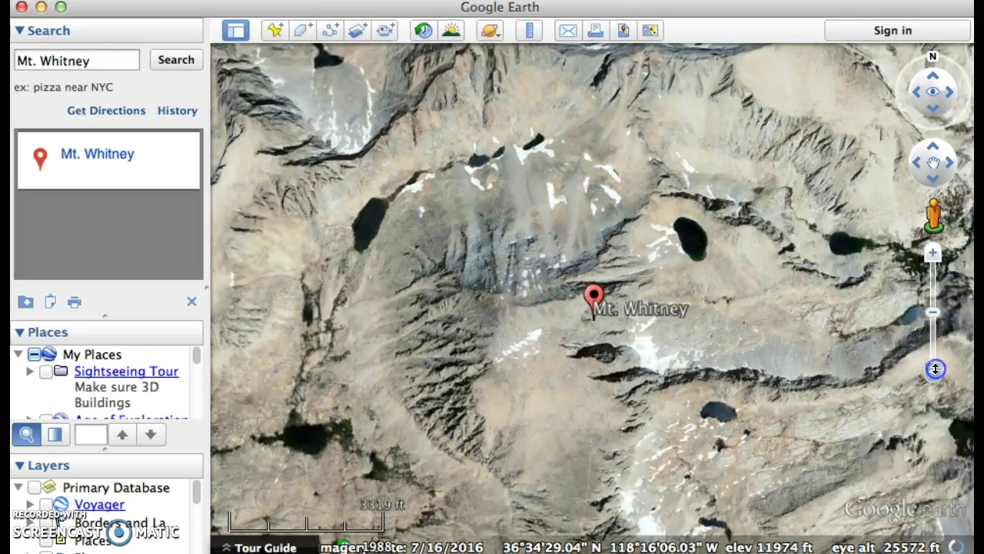
left_click(837, 360)
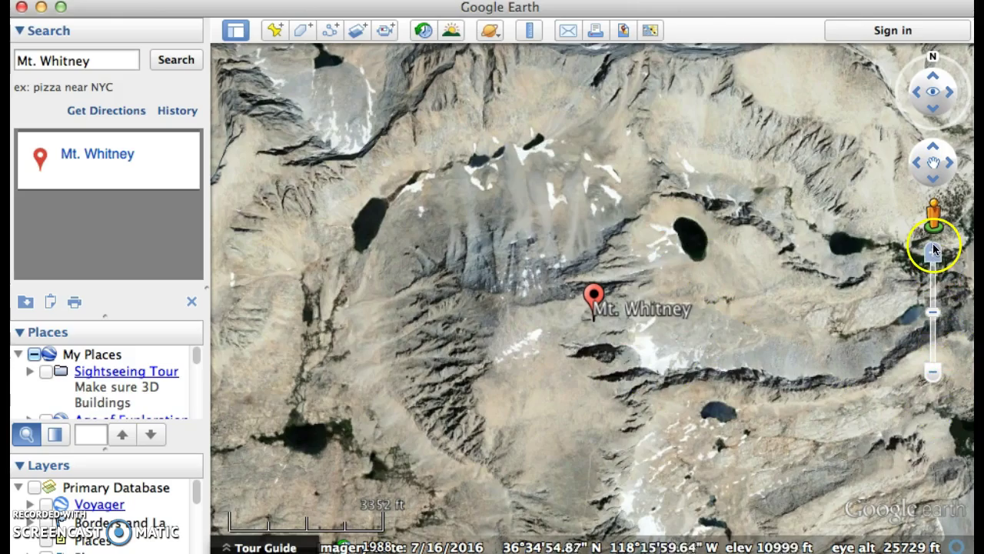
left_click(932, 373)
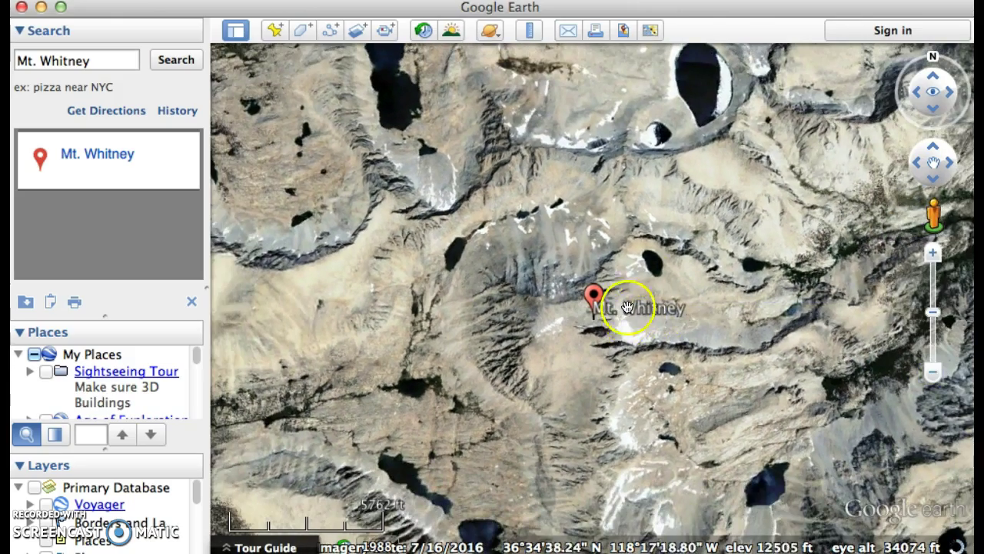
left_click(623, 154)
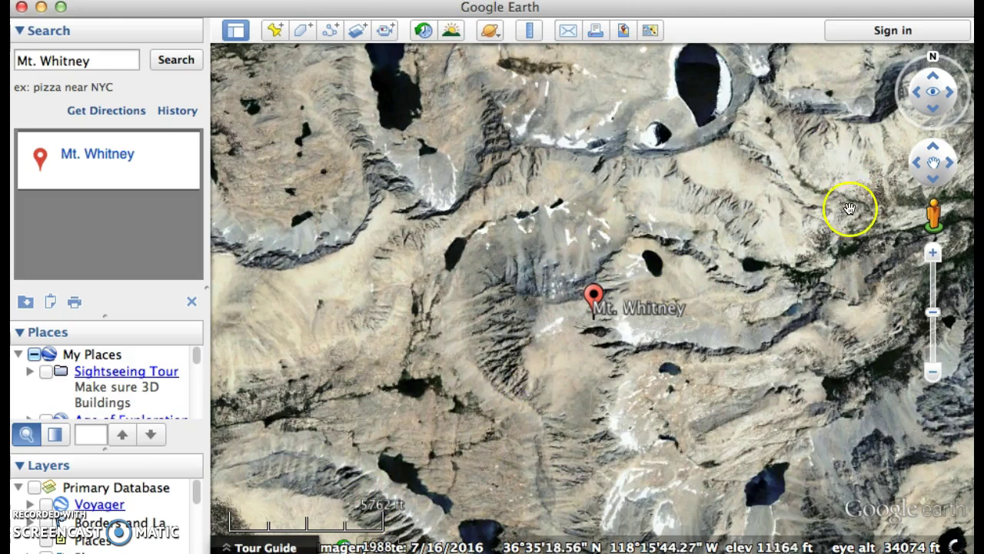
- Open the Ruler, move it to the upper left, and keep it in Line mode
left_click(529, 31)
left_click_drag(582, 280, 132, 44)
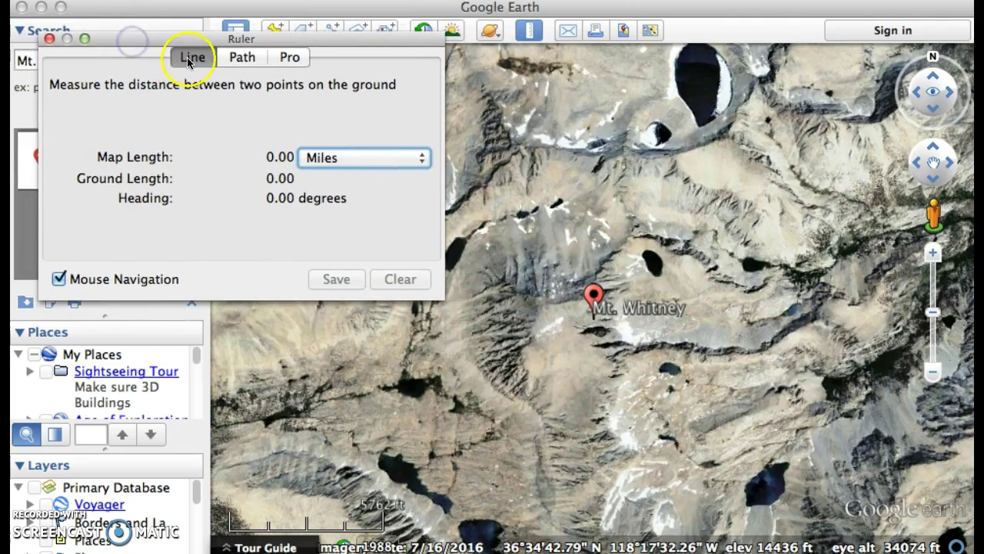
left_click(238, 59)
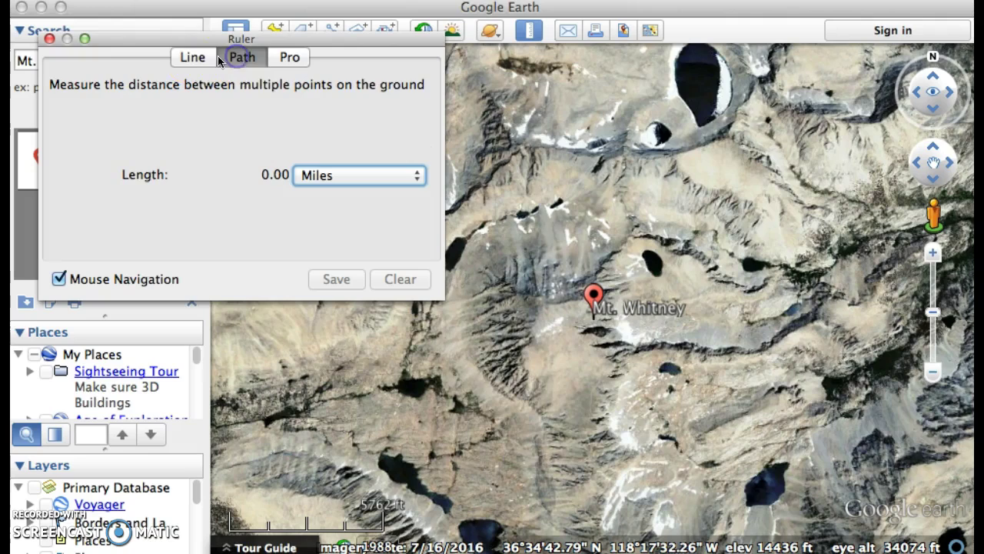
left_click(191, 60)
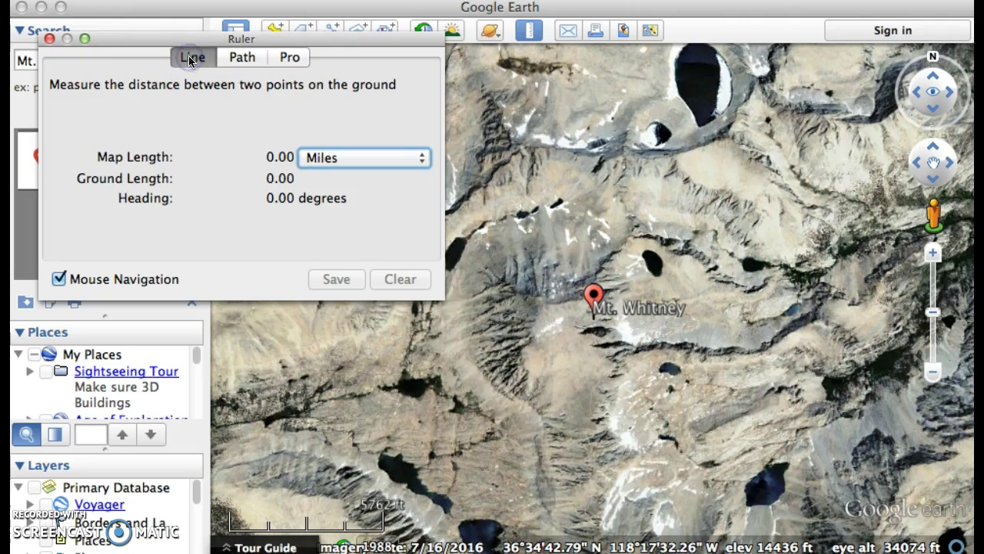
- Check the ruler's distance units list and leave it on Miles
left_click(342, 159)
left_click(343, 158)
left_click(416, 158)
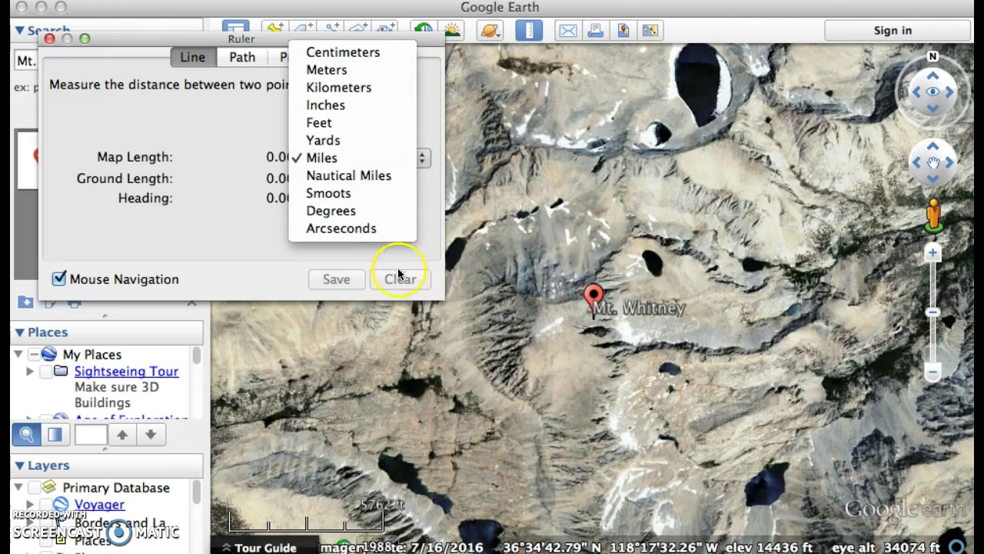
left_click(312, 161)
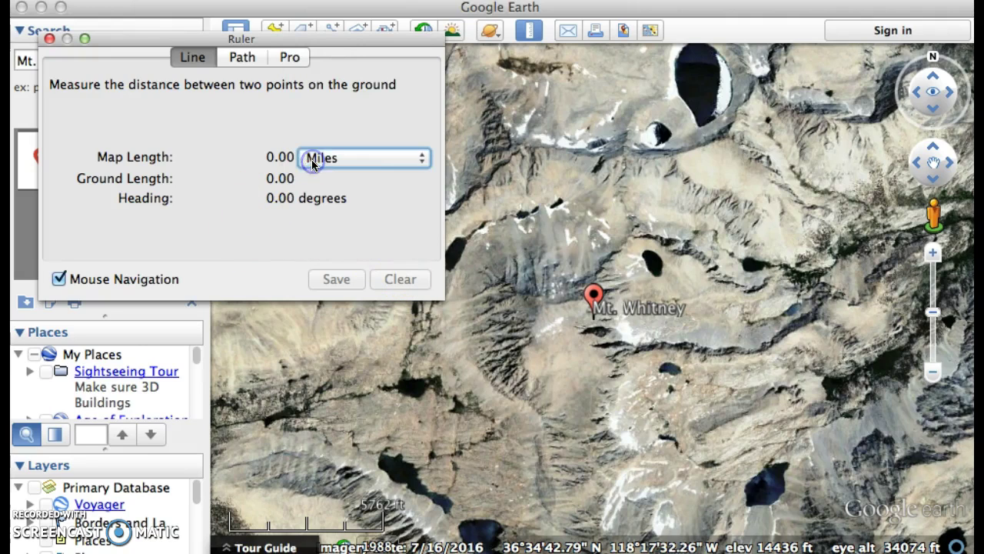
- Measure a 0.31-mile line from the Mt. Whitney pin to the small lake northeast
left_click(602, 307)
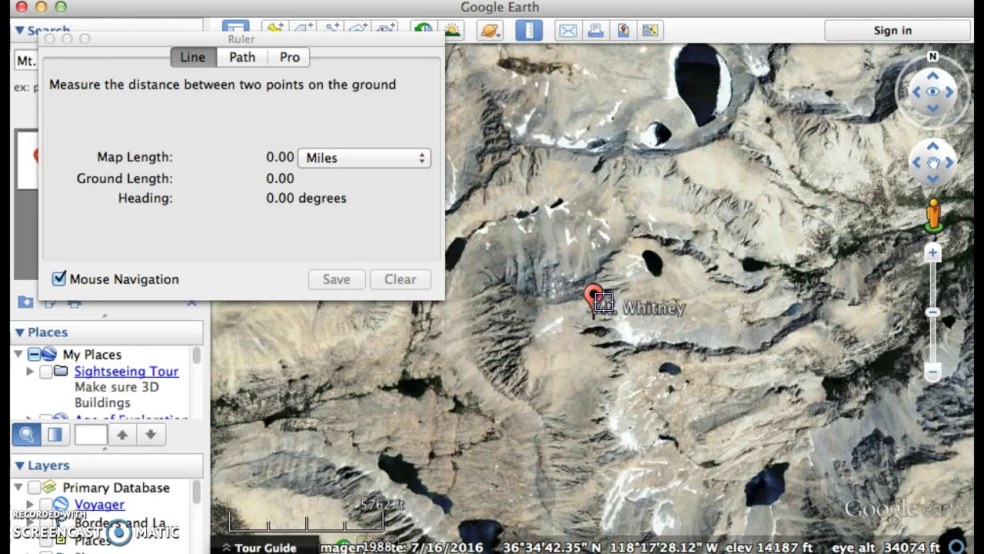
left_click(610, 293)
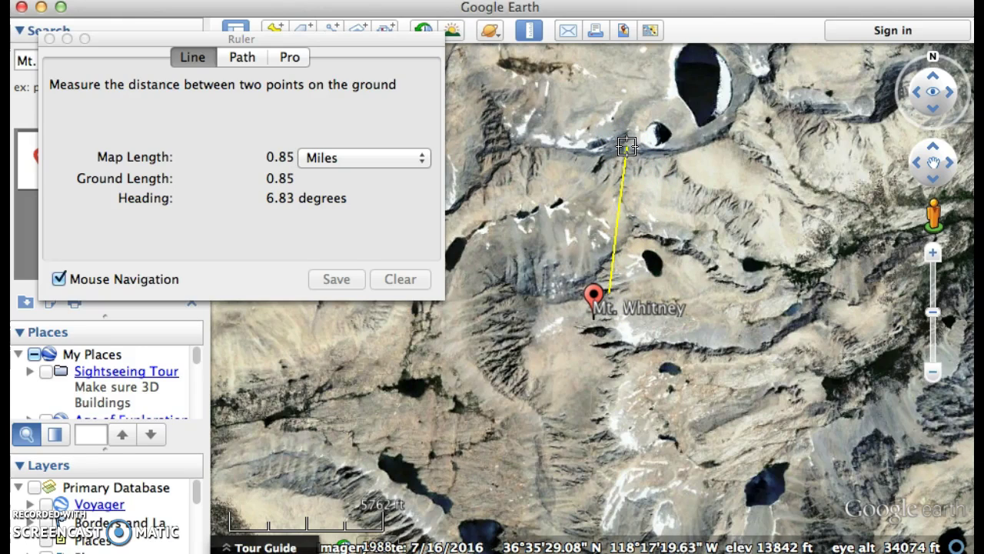
left_click_drag(627, 147, 649, 264)
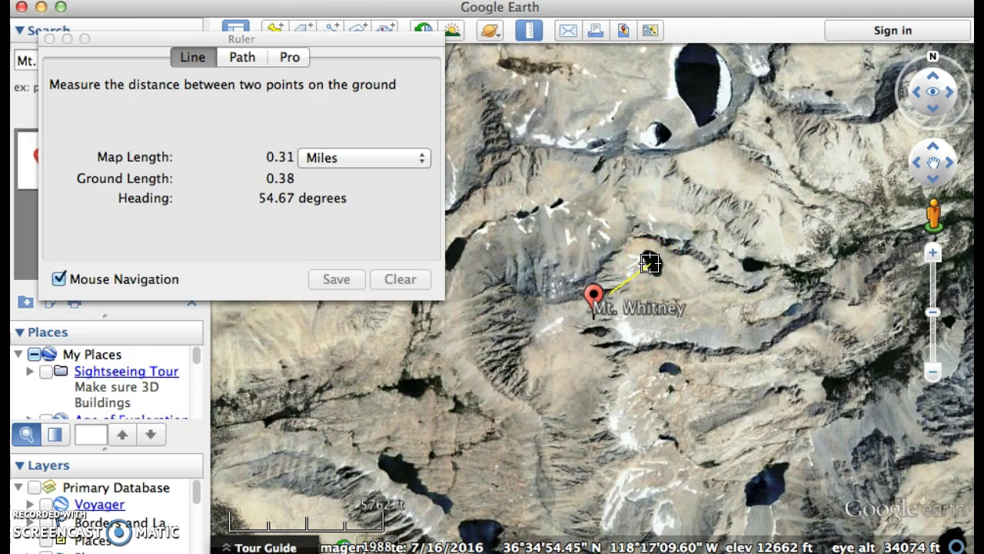
left_click(650, 263)
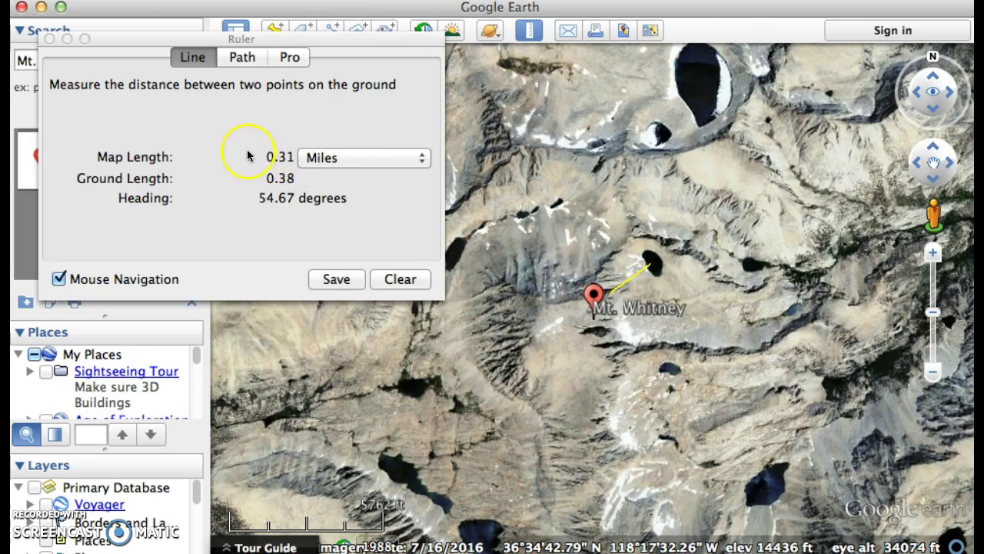
- Switch the ruler units to Feet and clear the summit-to-lake line
left_click(323, 159)
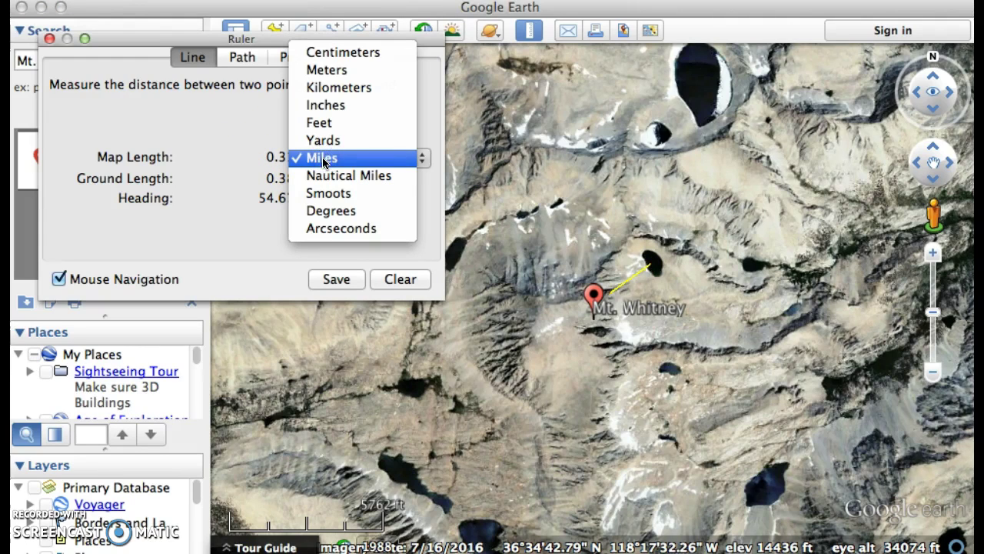
left_click(332, 123)
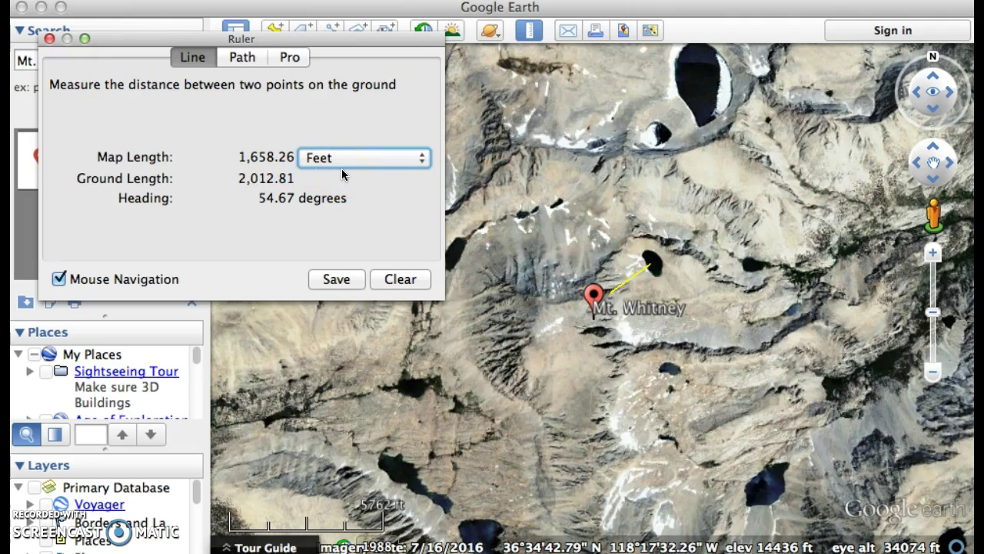
left_click(392, 279)
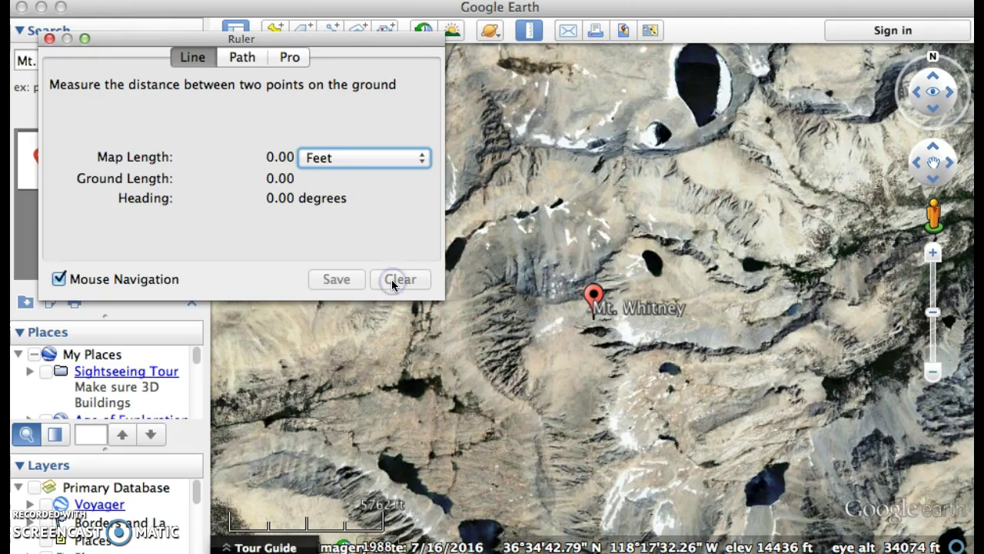
- Draw a 6,128.60 ft ruler line north from the Mt. Whitney pin past the lake
left_click(605, 293)
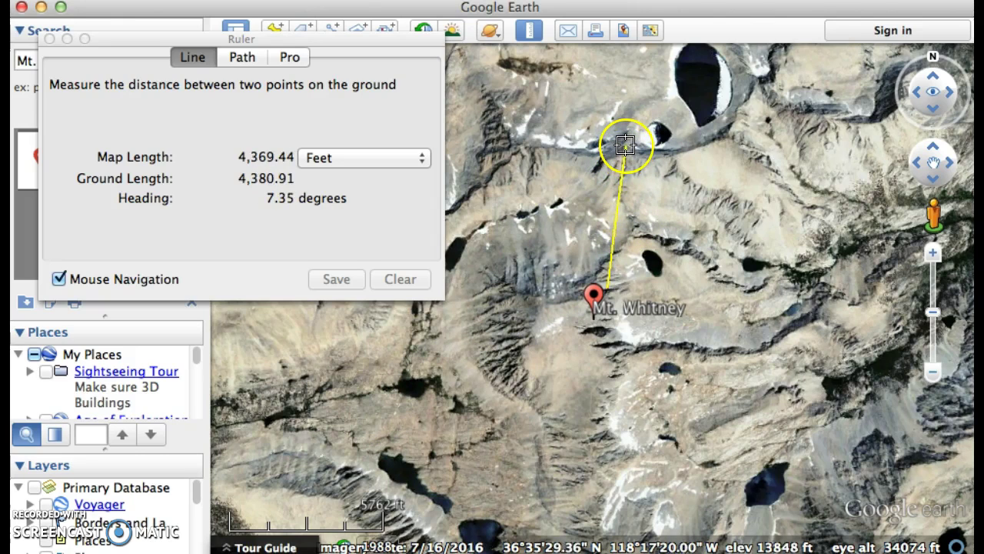
left_click(629, 96)
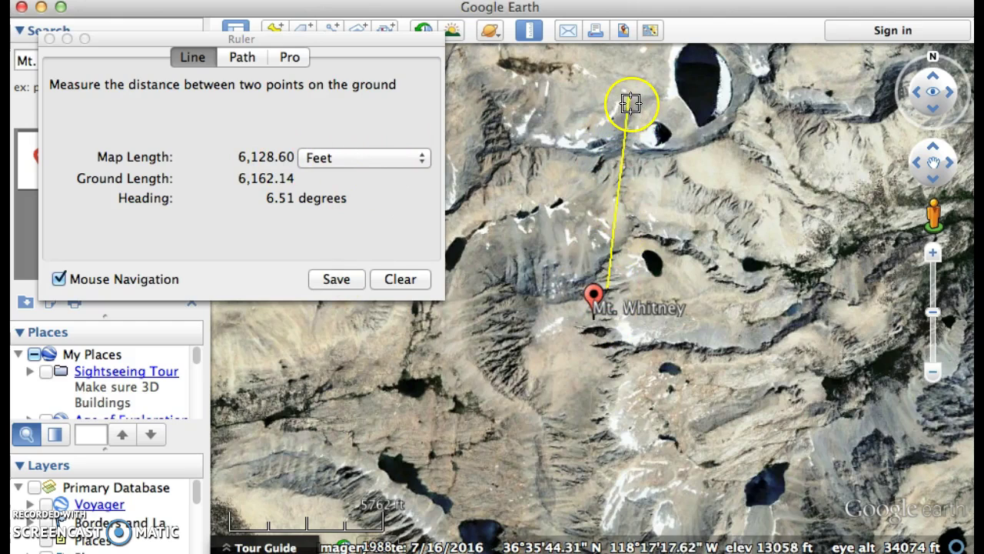
left_click(604, 297)
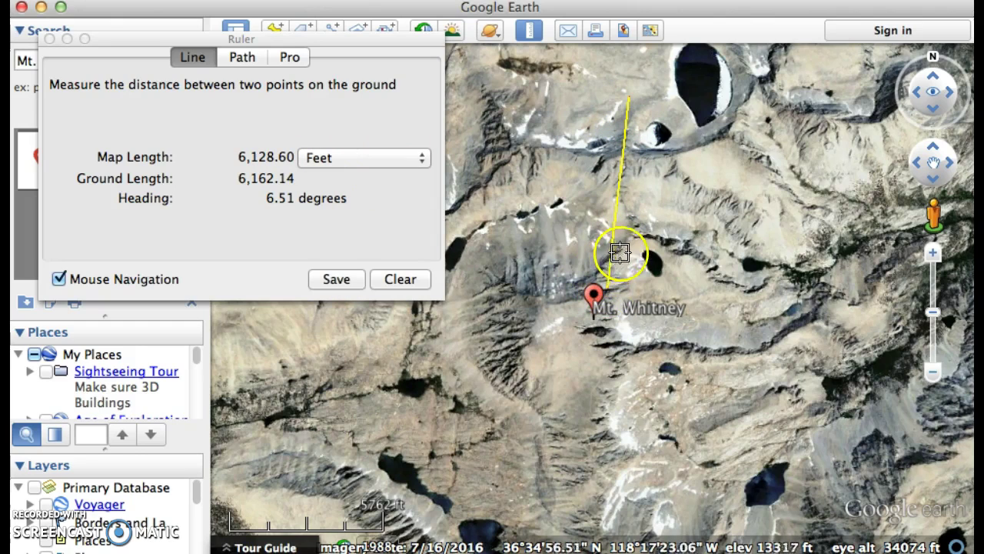